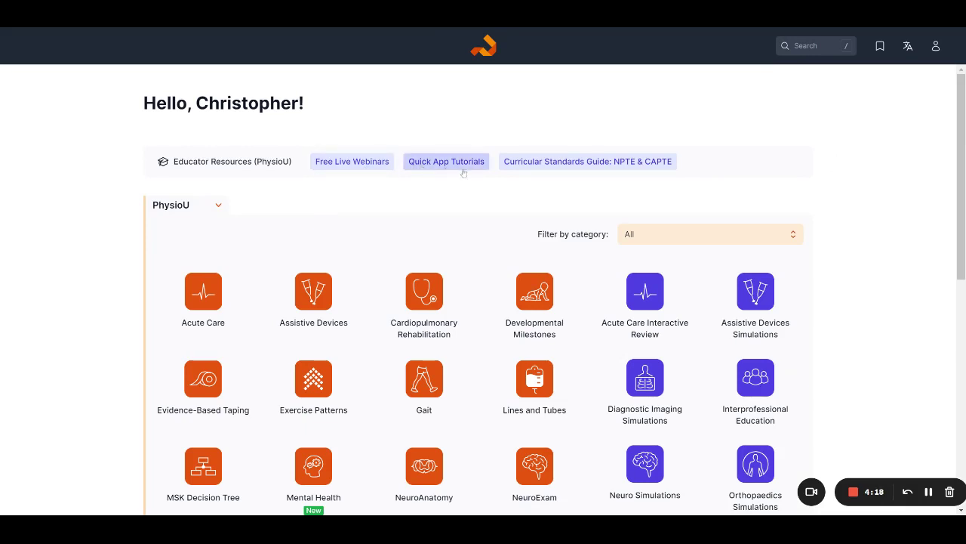
- Open the NPTE & CAPTE curricular standards guide, then start a keyword search and dismiss it
click(550, 172)
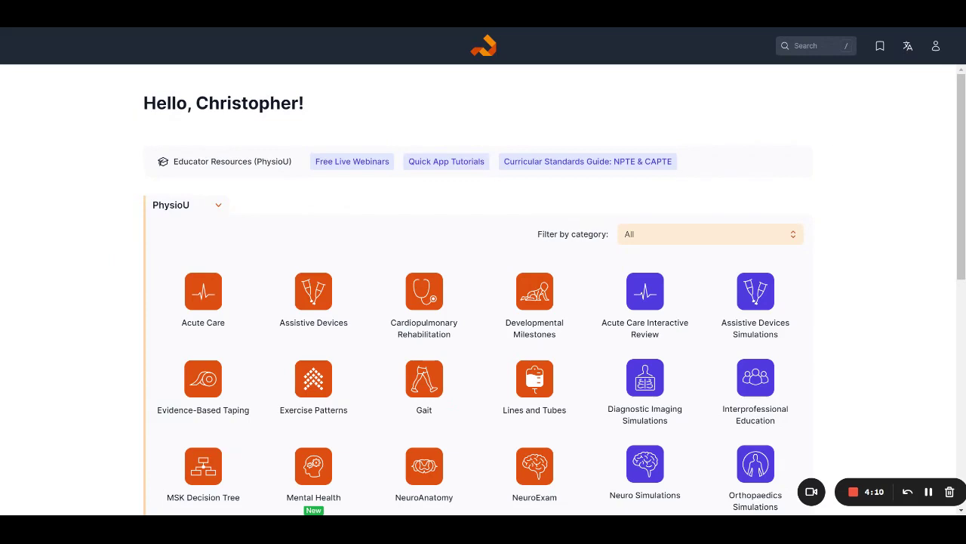
click(807, 51)
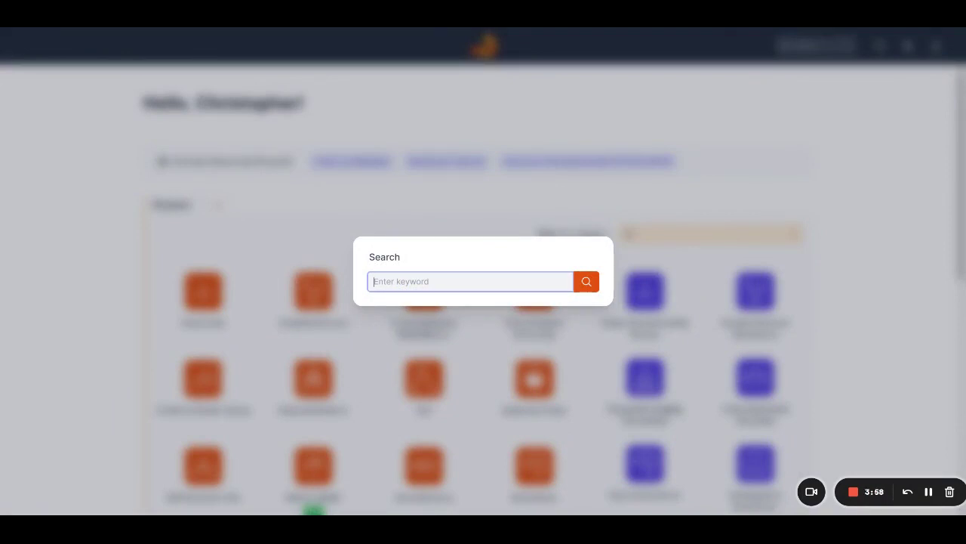
key(Escape)
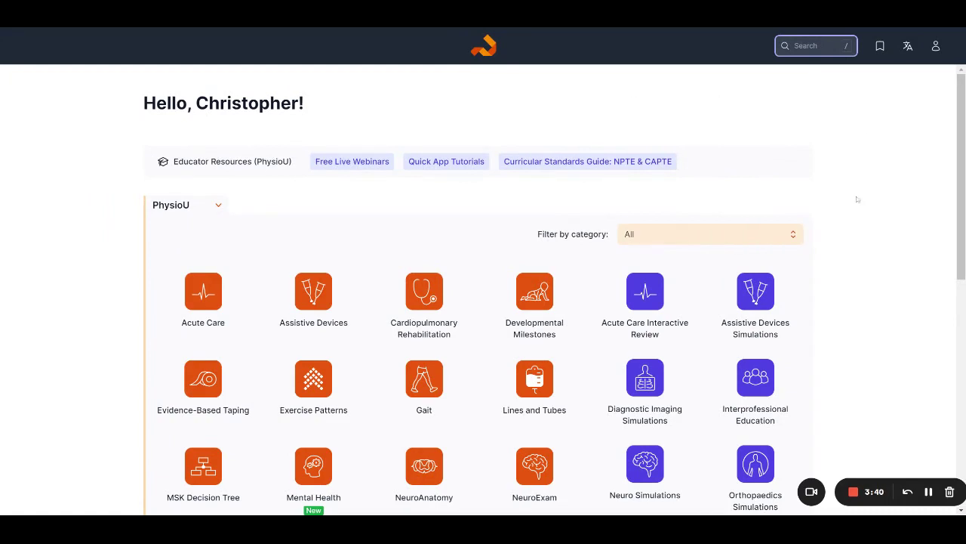
- Browse the Filter by category list and close it with All still selected
click(795, 240)
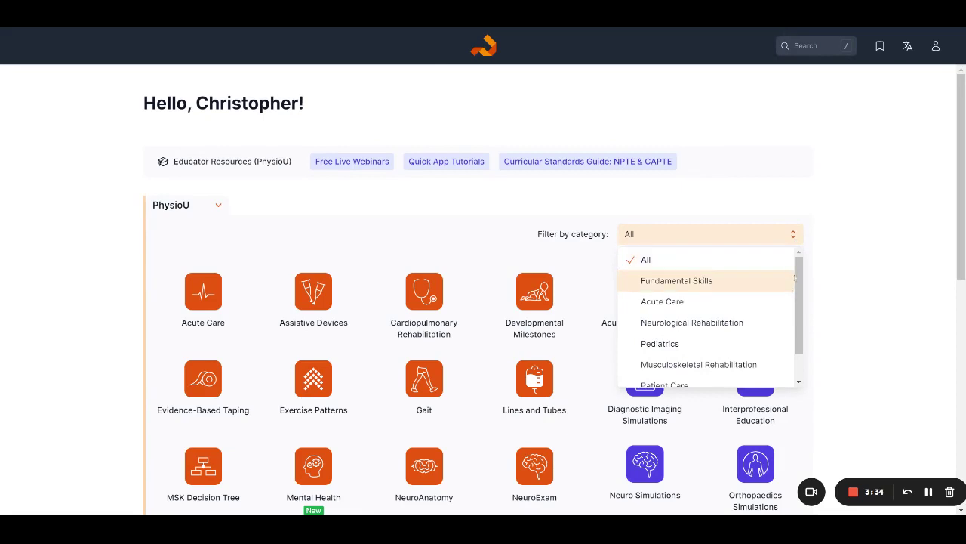
scroll(796, 308, down, 2)
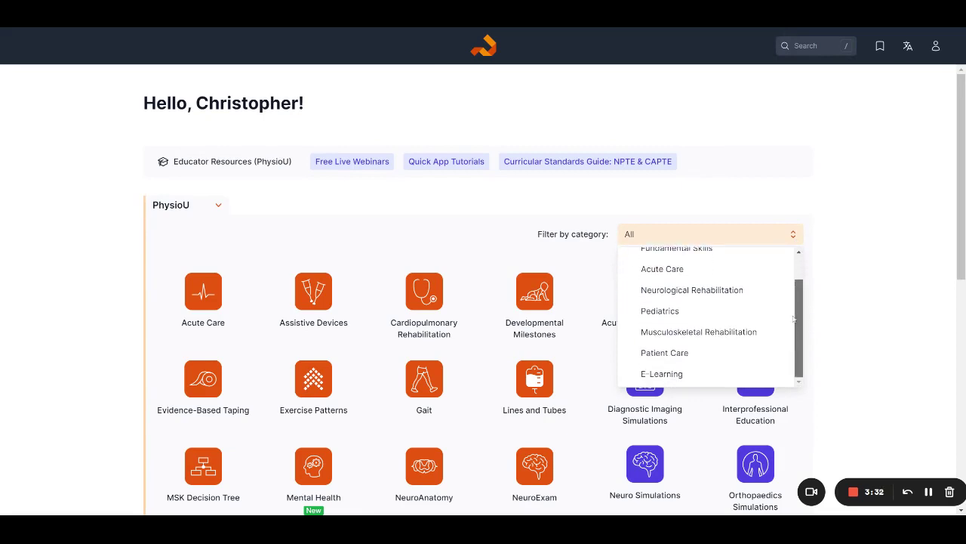
scroll(797, 317, up, 2)
click(796, 238)
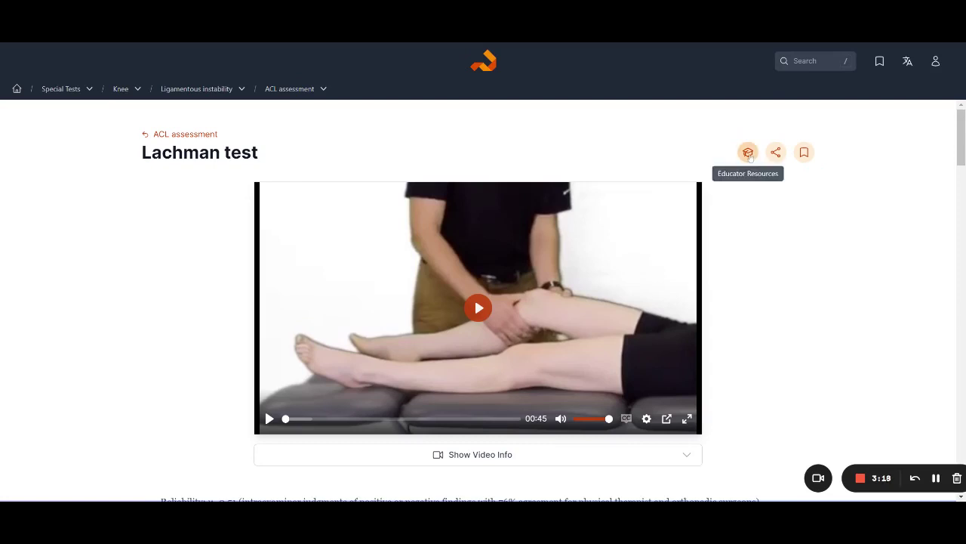
click(748, 154)
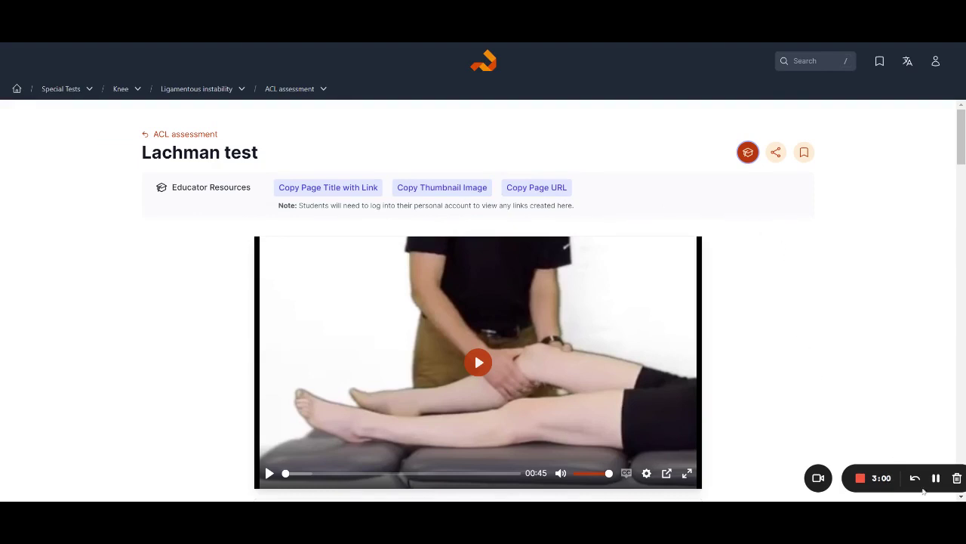
click(748, 151)
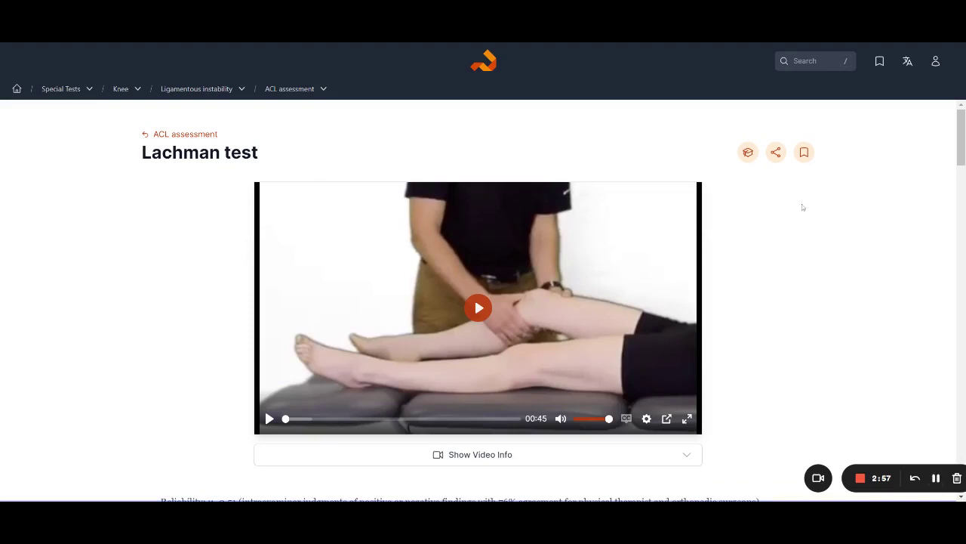
click(777, 154)
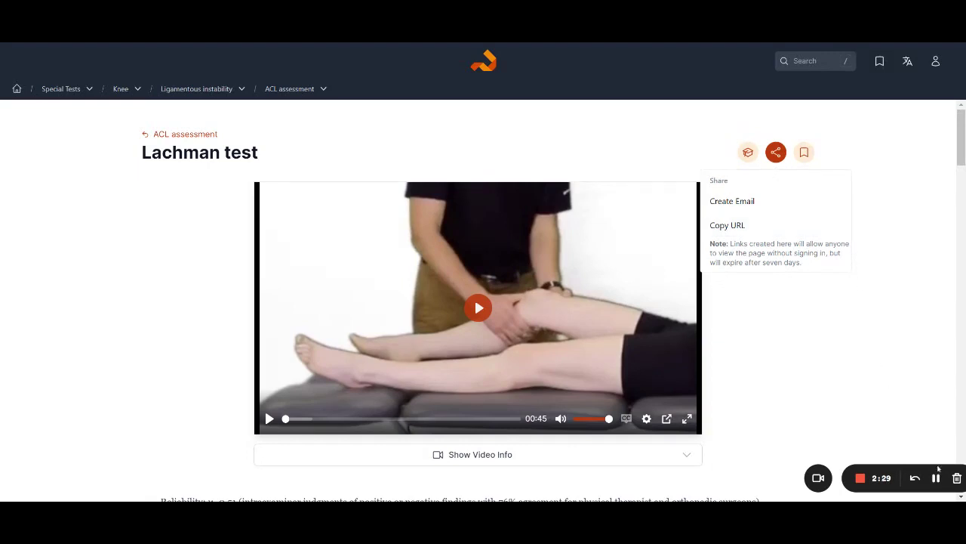
click(923, 392)
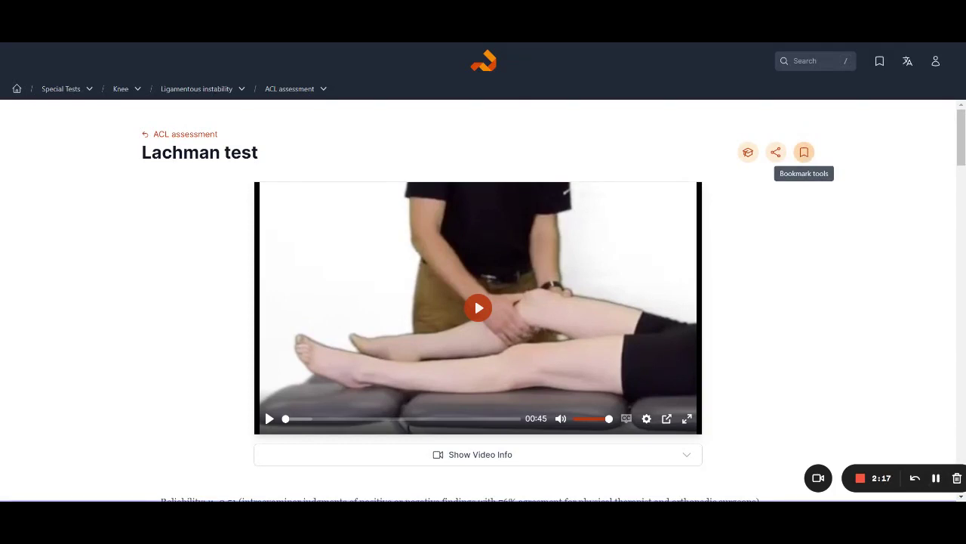
- Show the bookmark options for the current page
click(804, 152)
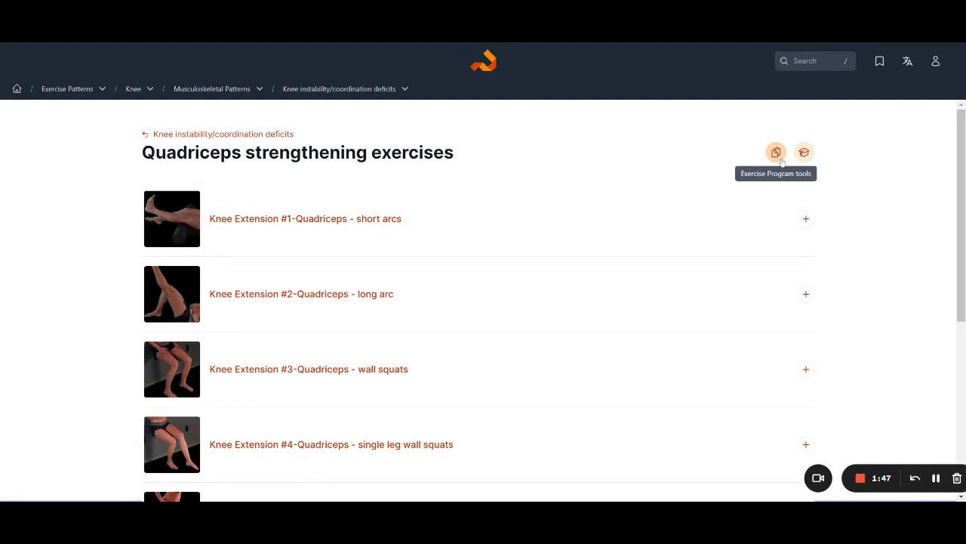
- Add Knee Extension #1 and #2 to an exercise program, choose Knee, then cancel saving
click(777, 152)
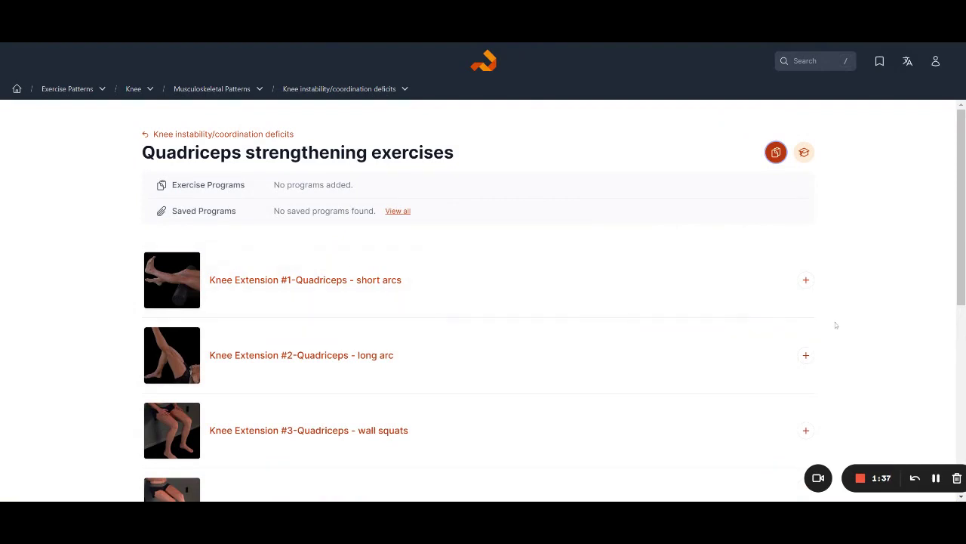
click(807, 280)
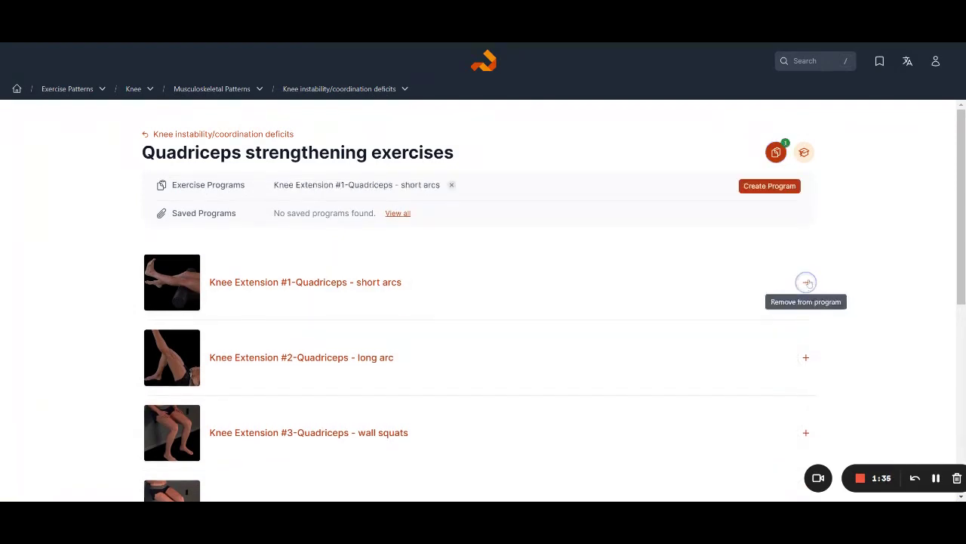
click(806, 357)
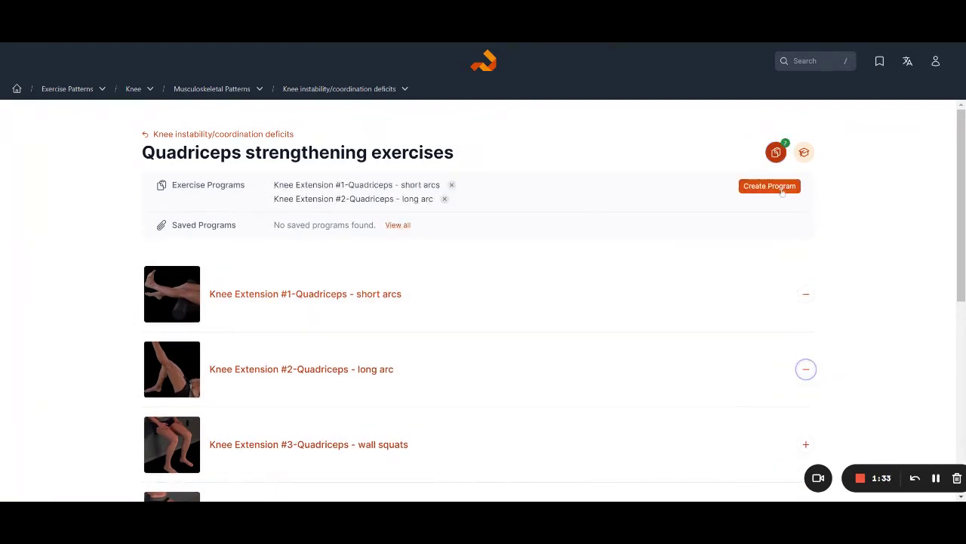
click(783, 187)
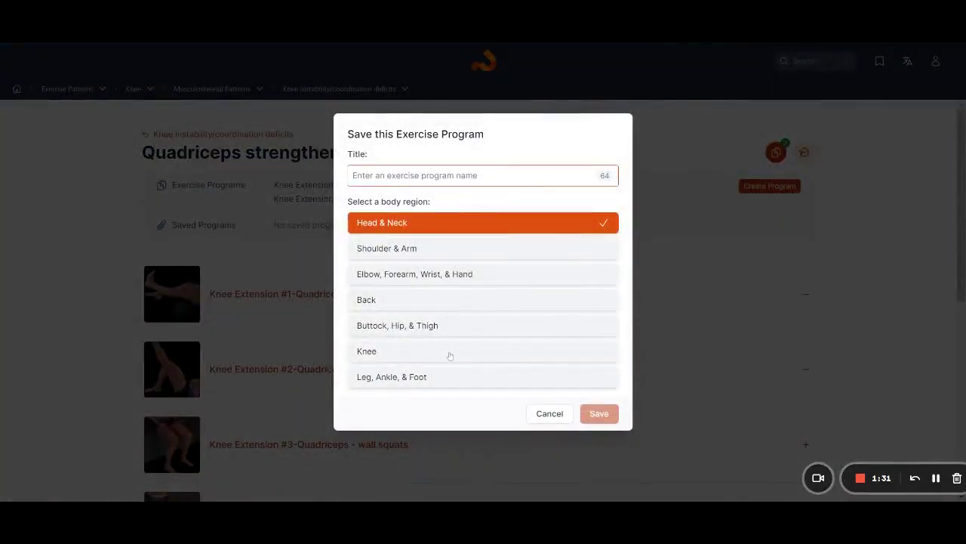
click(458, 355)
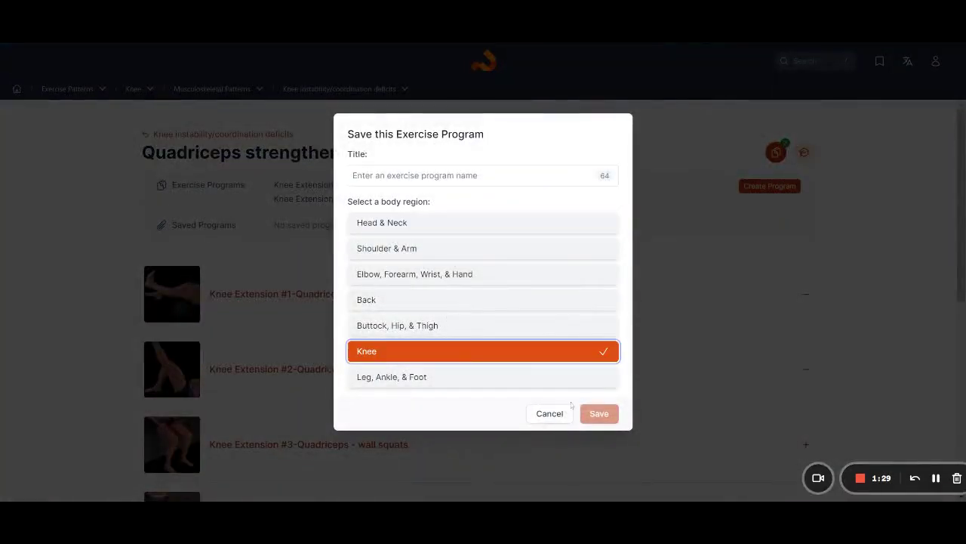
click(547, 414)
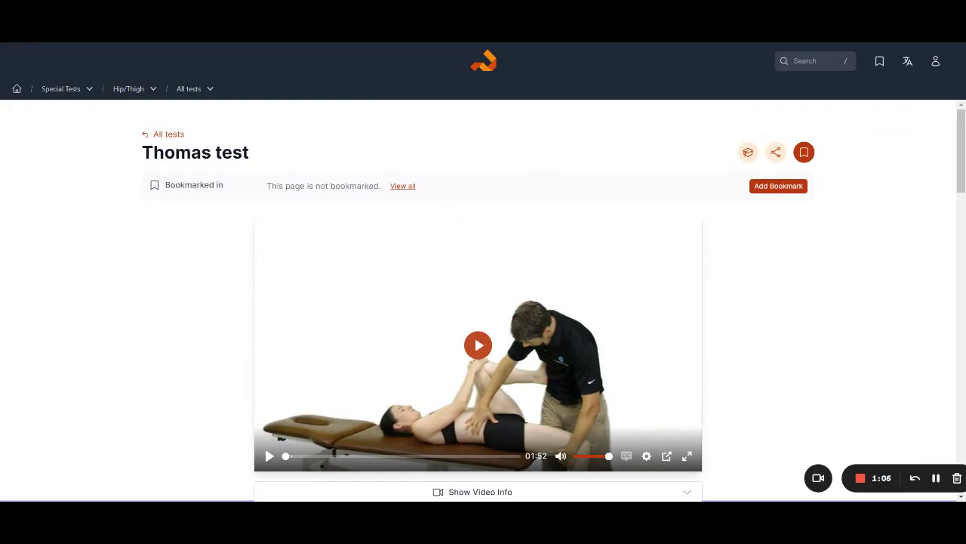
- Hide the Thomas test bookmark section and scroll down to its Purpose and positioning text
click(802, 157)
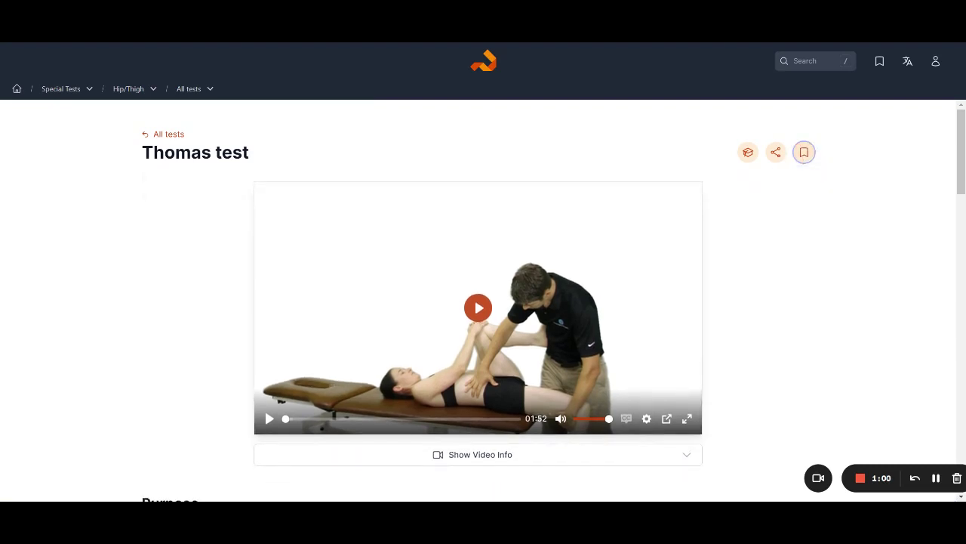
scroll(839, 225, down, 5)
scroll(840, 228, down, 1)
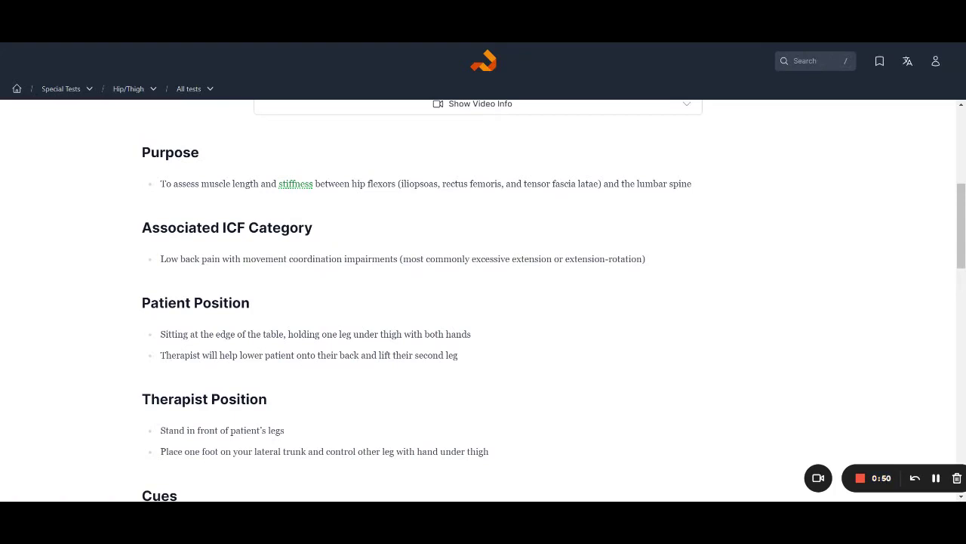
- Look up 'stiffness' and save dictionary settings with Español above English, both shown
click(296, 185)
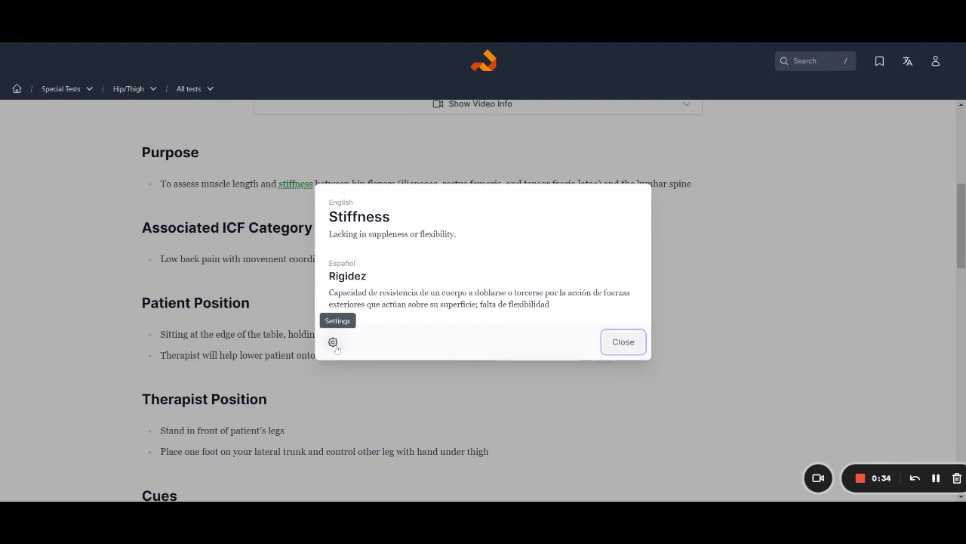
click(335, 344)
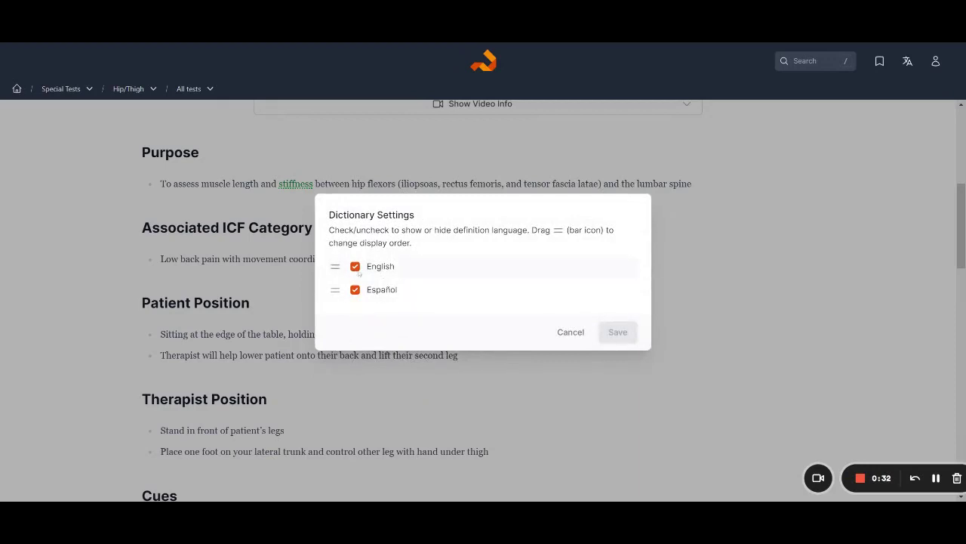
click(355, 289)
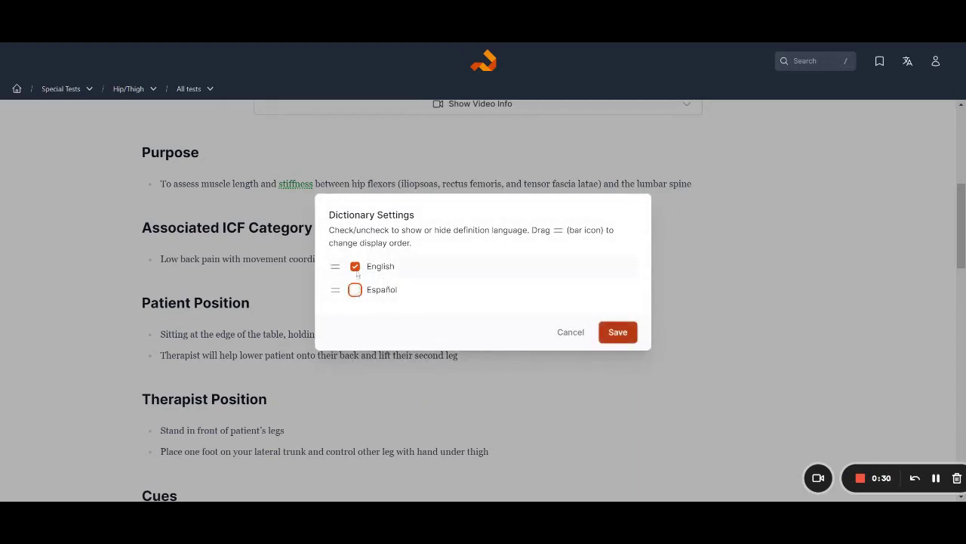
click(354, 266)
mouse_move(335, 290)
mouse_down()
mouse_move(336, 259)
mouse_move(336, 271)
mouse_up()
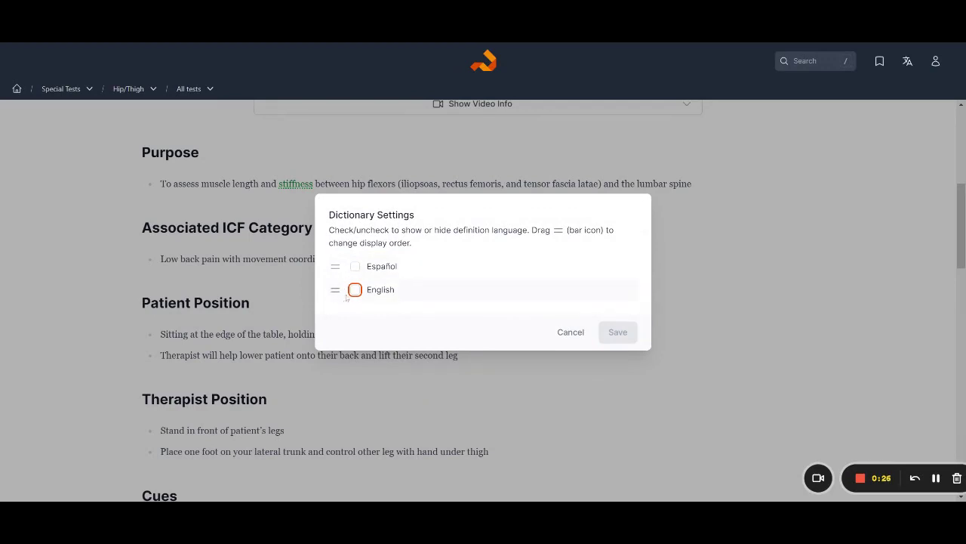
click(355, 290)
click(355, 266)
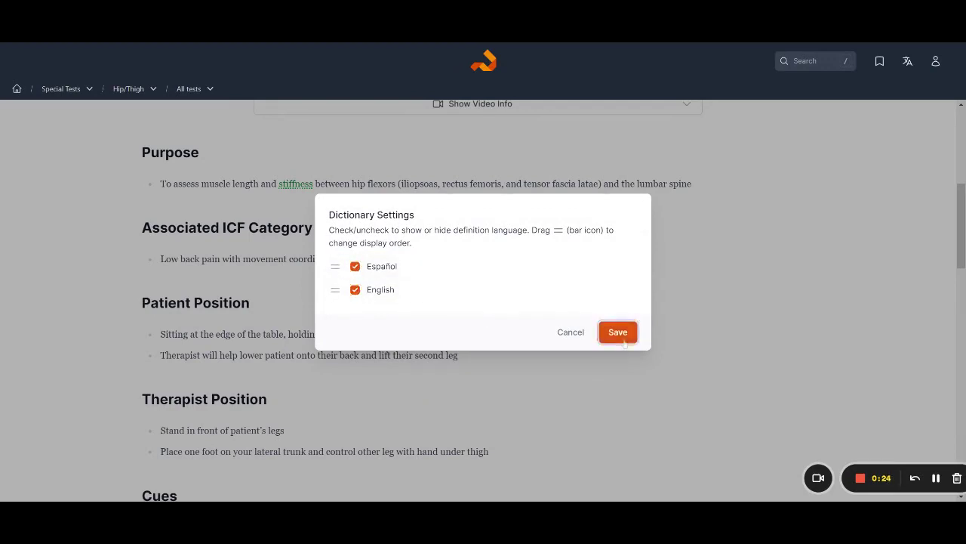
click(617, 332)
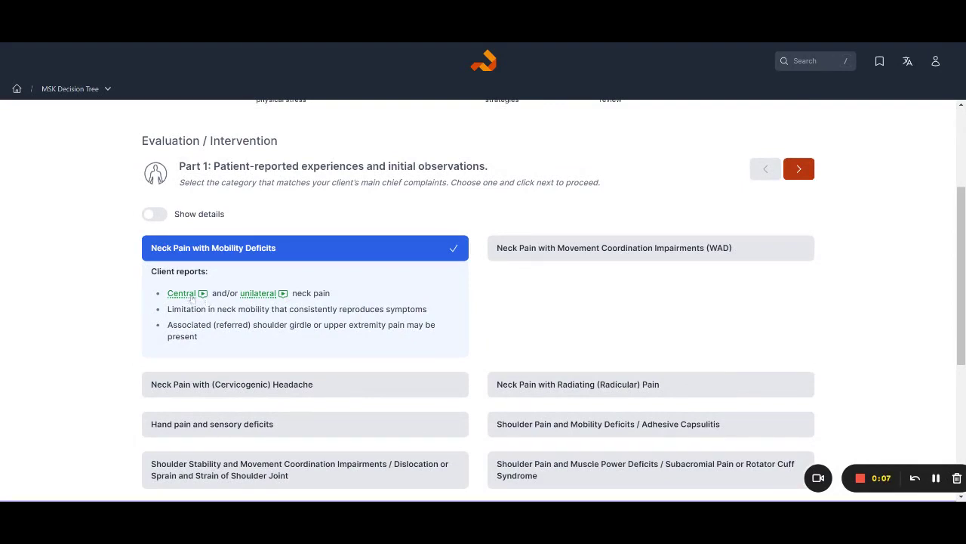
- Preview the Central neck pain video from the MSK Decision Tree
click(192, 298)
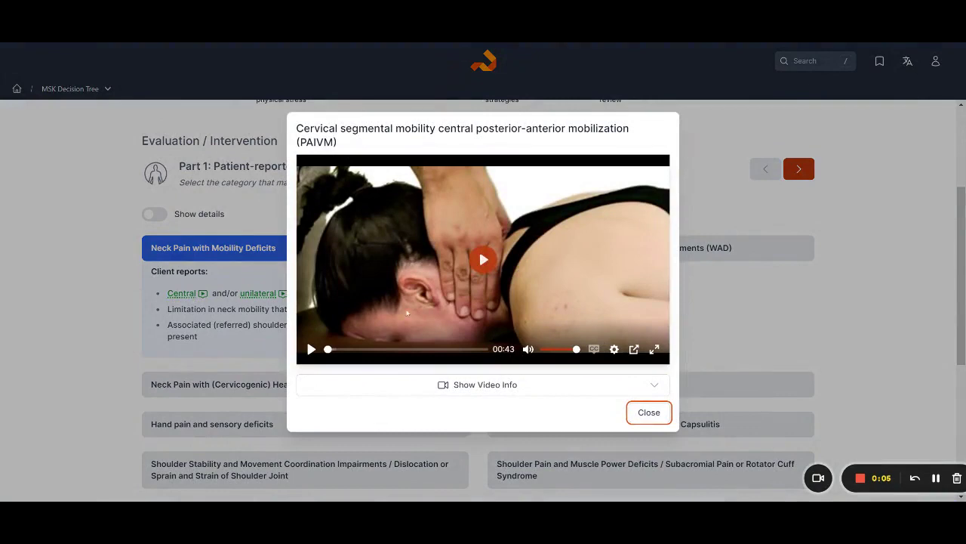